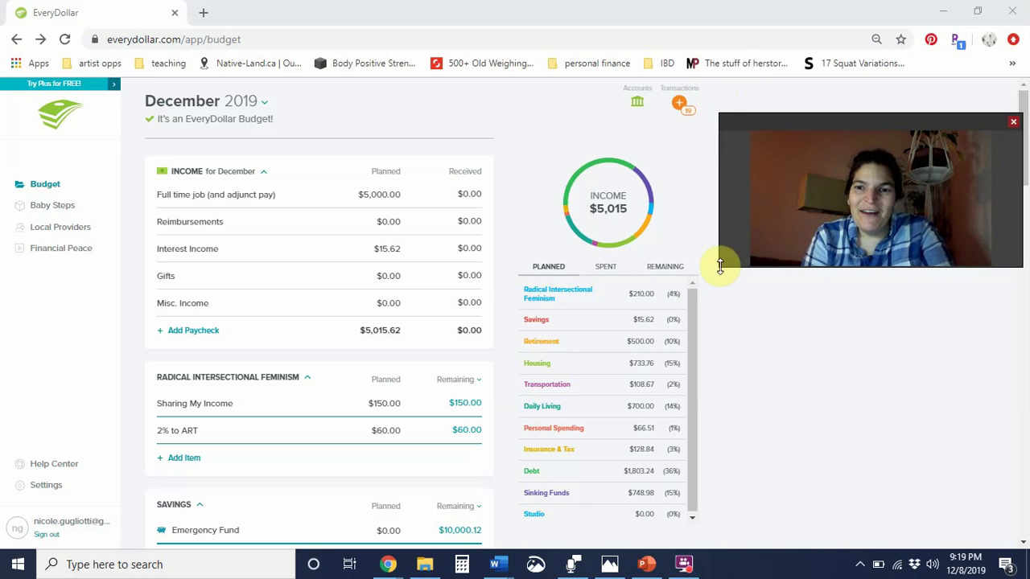
Show the 19 new December transactions beside the budget, replacing the income chart.
drag(719, 267, 763, 234)
click(678, 107)
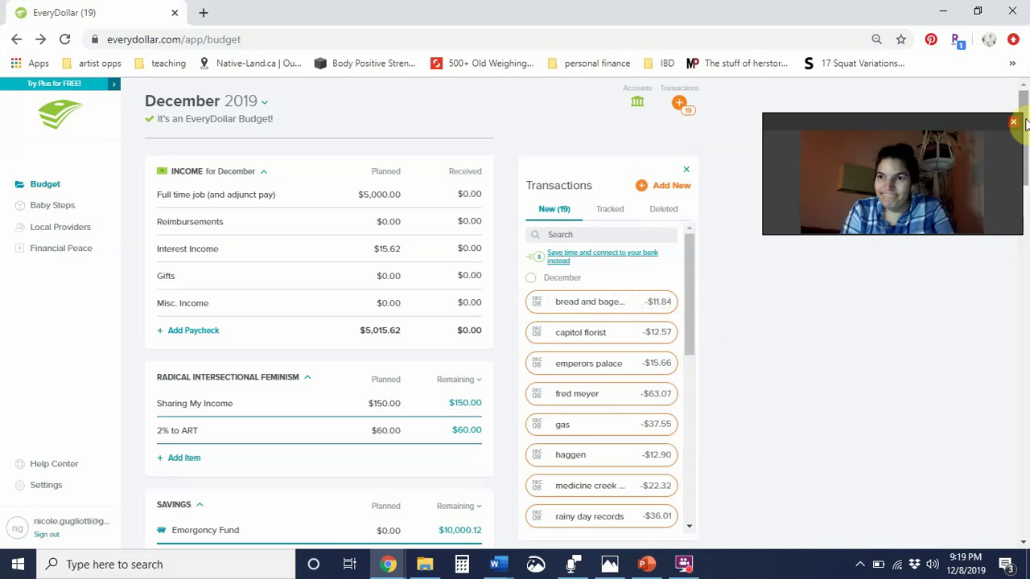
drag(1026, 123, 1026, 132)
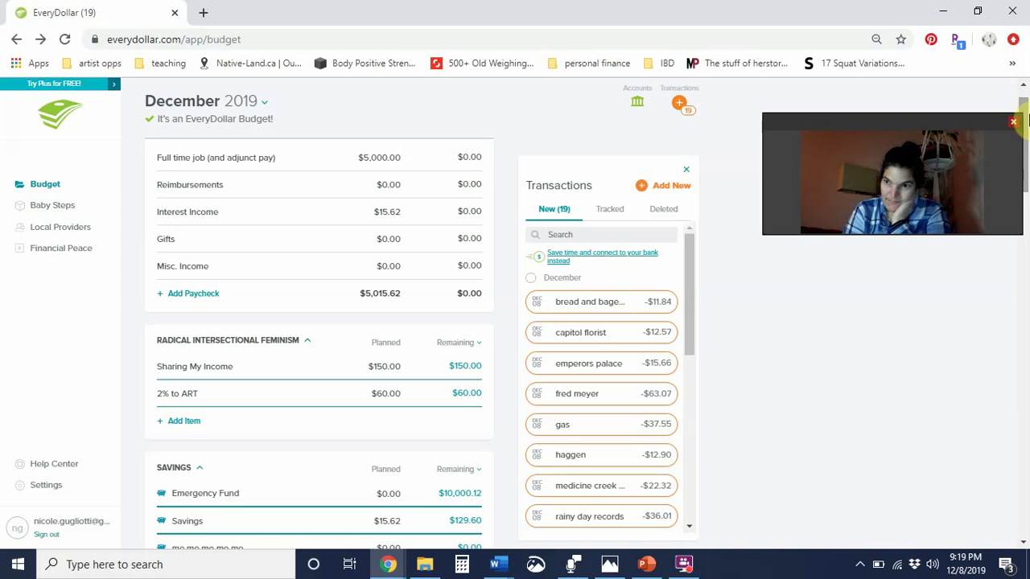
drag(1025, 118, 1025, 300)
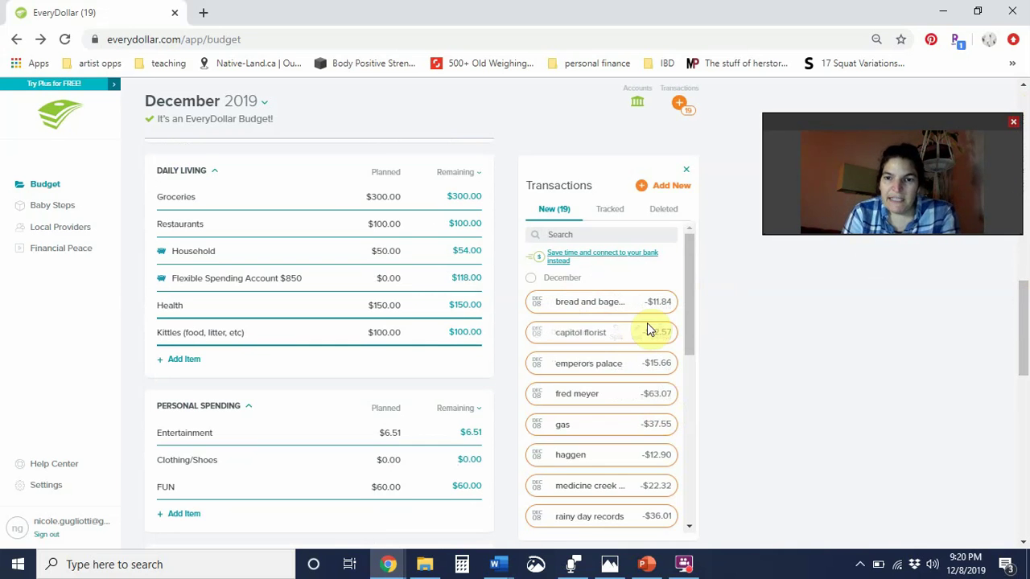
mouse_move(593, 302)
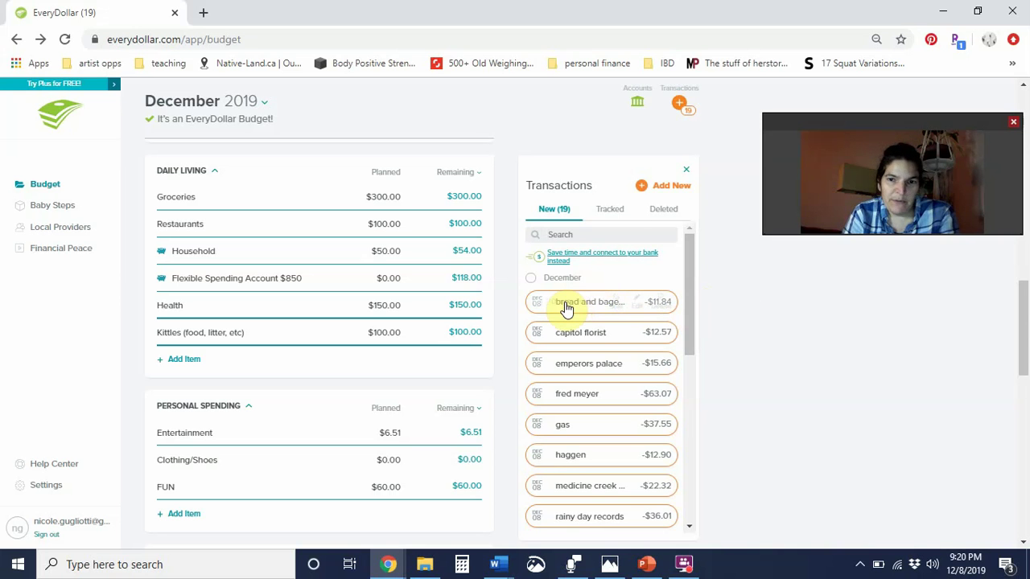
File the bread and bagel, fred meyer and haggen purchases under Groceries, leaving $212.19.
drag(566, 306, 259, 206)
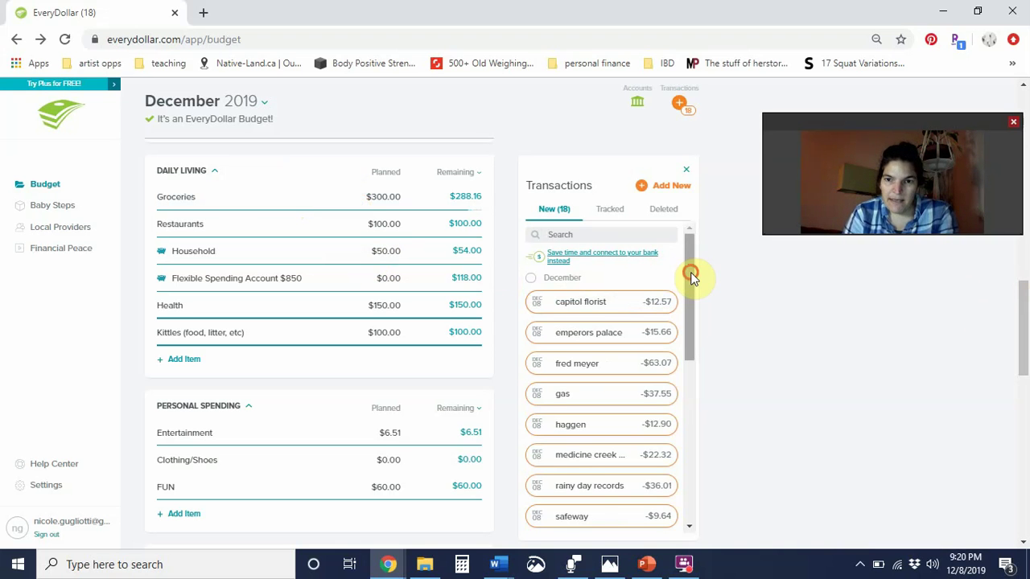
drag(689, 276, 693, 294)
scroll(694, 294, down, 1)
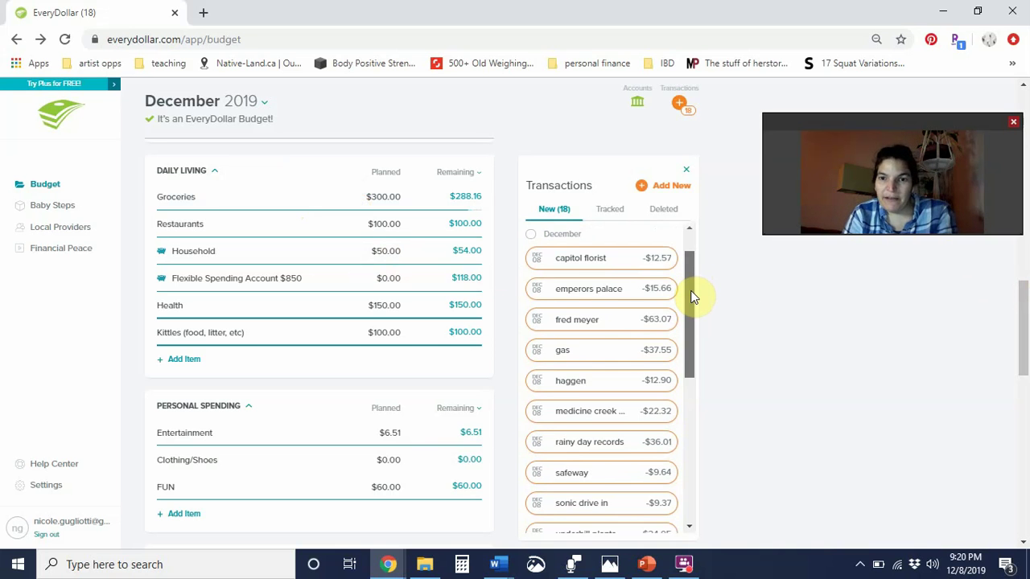
mouse_move(573, 335)
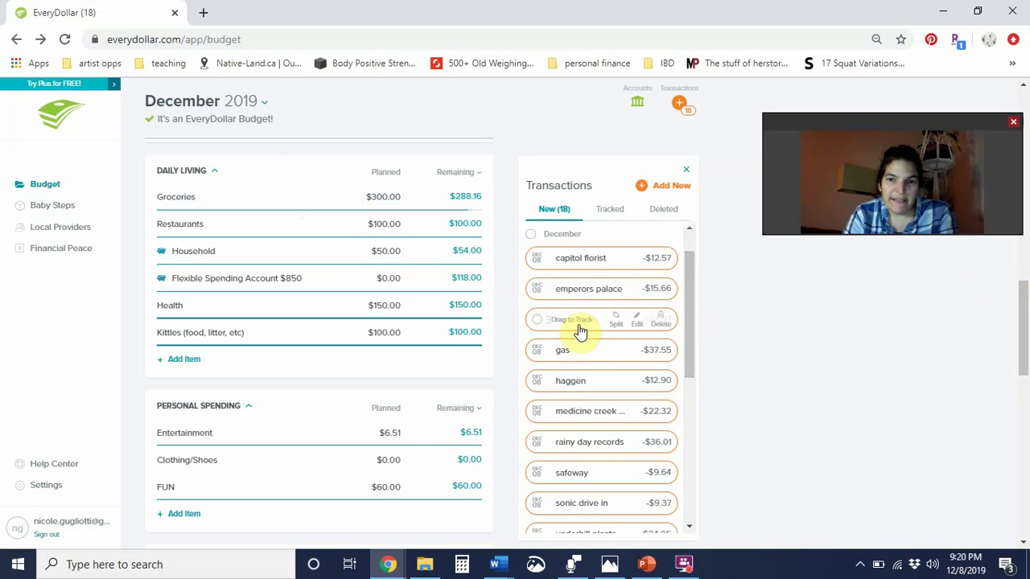
drag(524, 311, 271, 202)
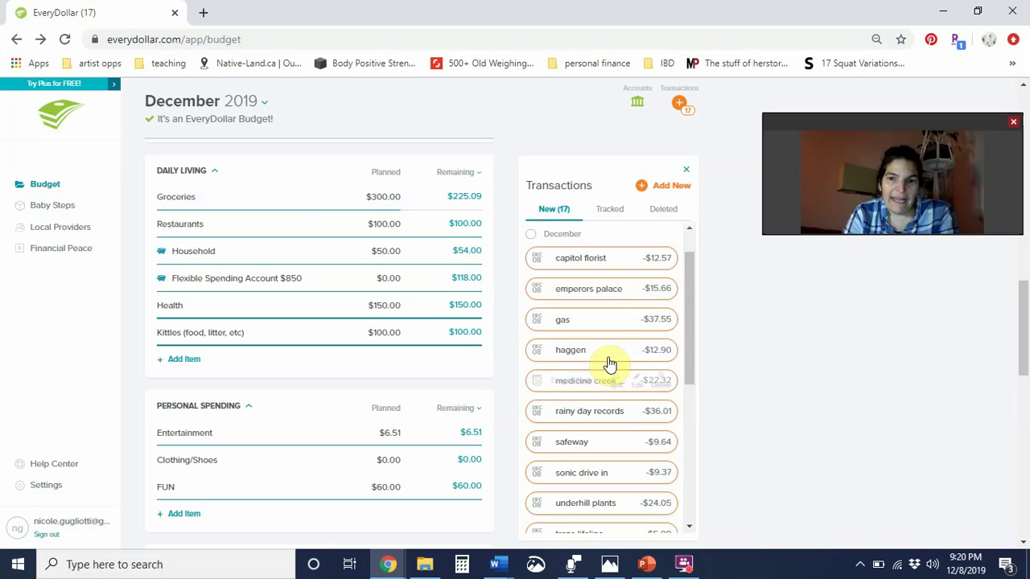
drag(589, 350, 265, 197)
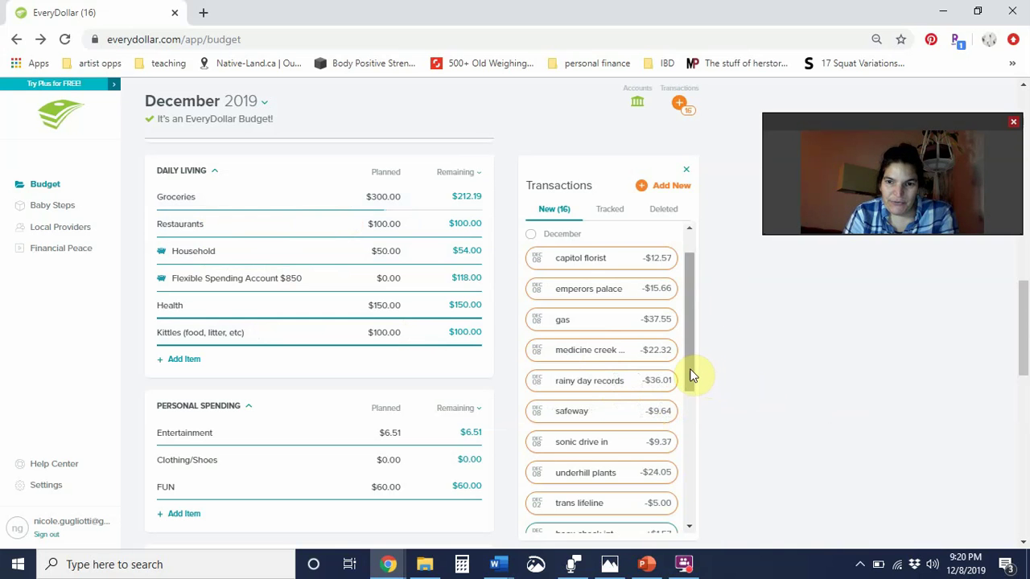
mouse_move(690, 373)
mouse_down()
mouse_move(690, 492)
mouse_move(683, 347)
mouse_move(682, 375)
mouse_up()
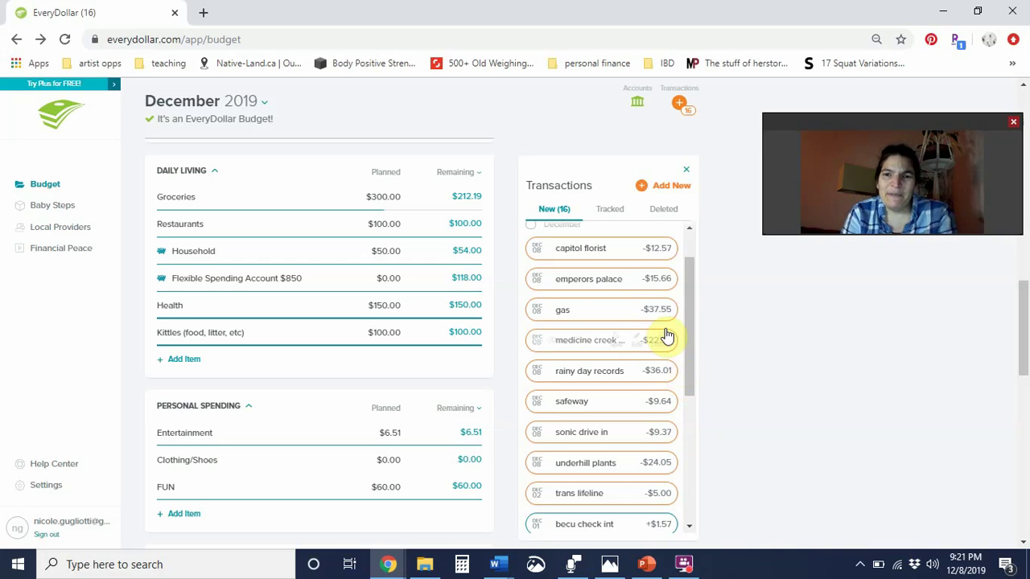
File emperors palace and medicine creek under Restaurants ($62.02 left) and safeway under Groceries ($202.55 left).
mouse_move(575, 284)
drag(576, 284, 269, 223)
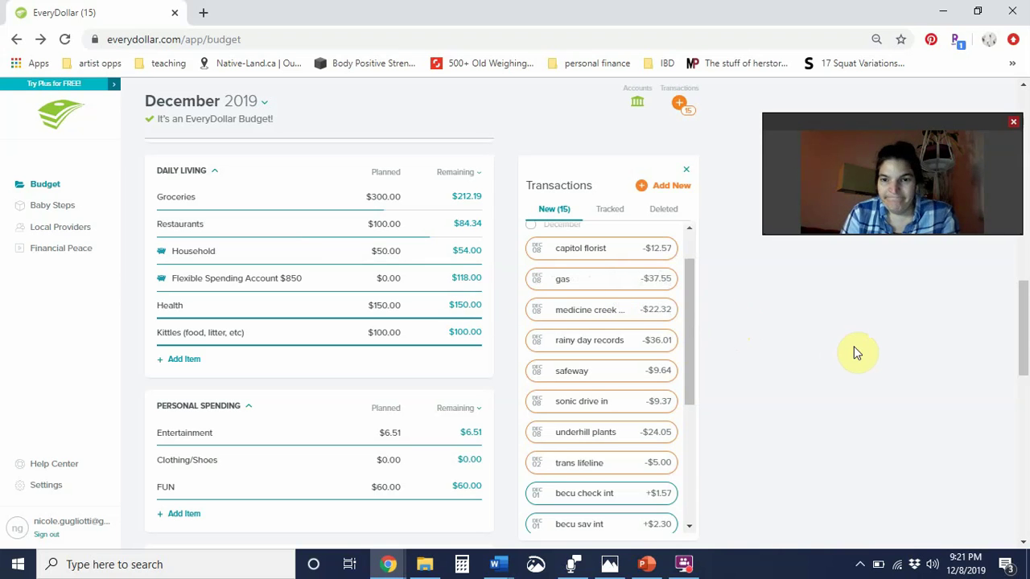
mouse_move(573, 317)
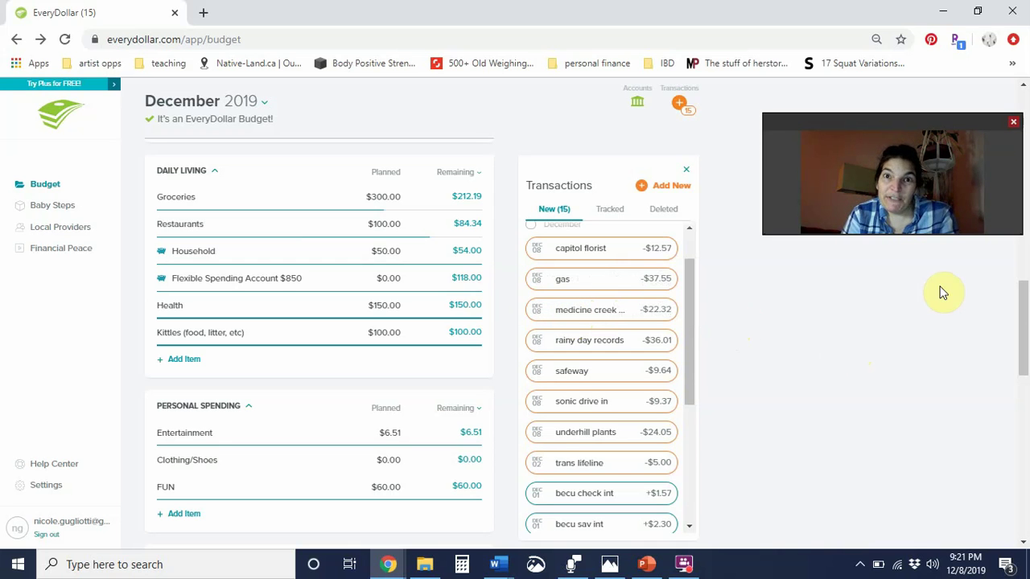
click(551, 317)
drag(551, 317, 214, 225)
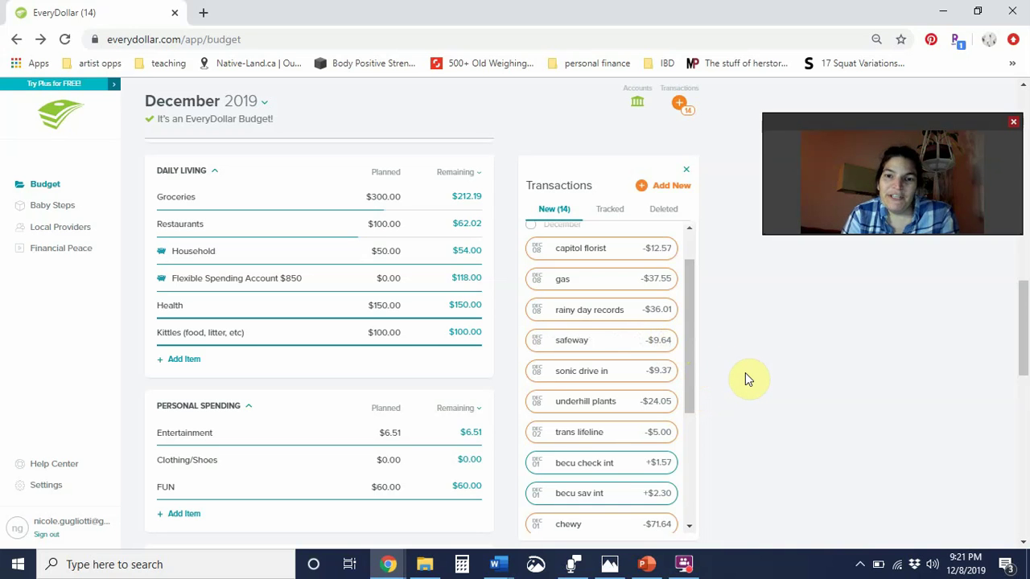
drag(591, 342, 295, 202)
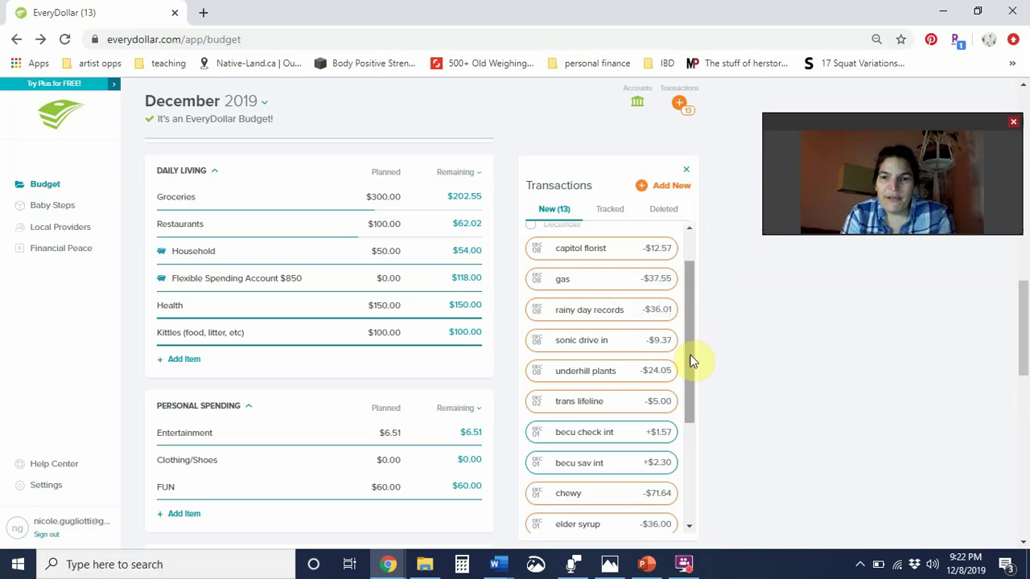
File sonic drive in under Restaurants ($52.65 left) and chewy under Kittles ($28.36 left).
drag(603, 340, 246, 224)
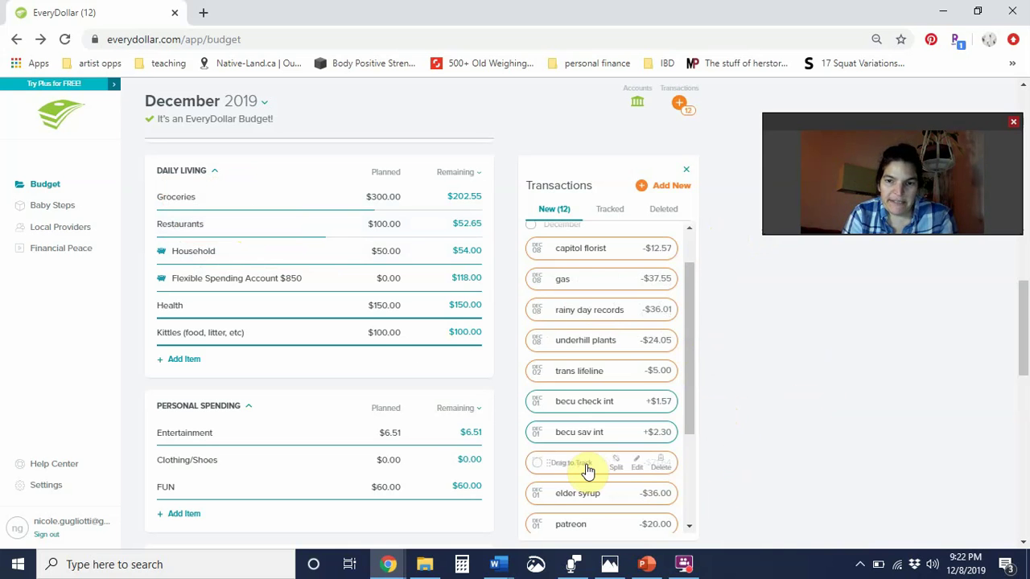
drag(587, 467, 292, 333)
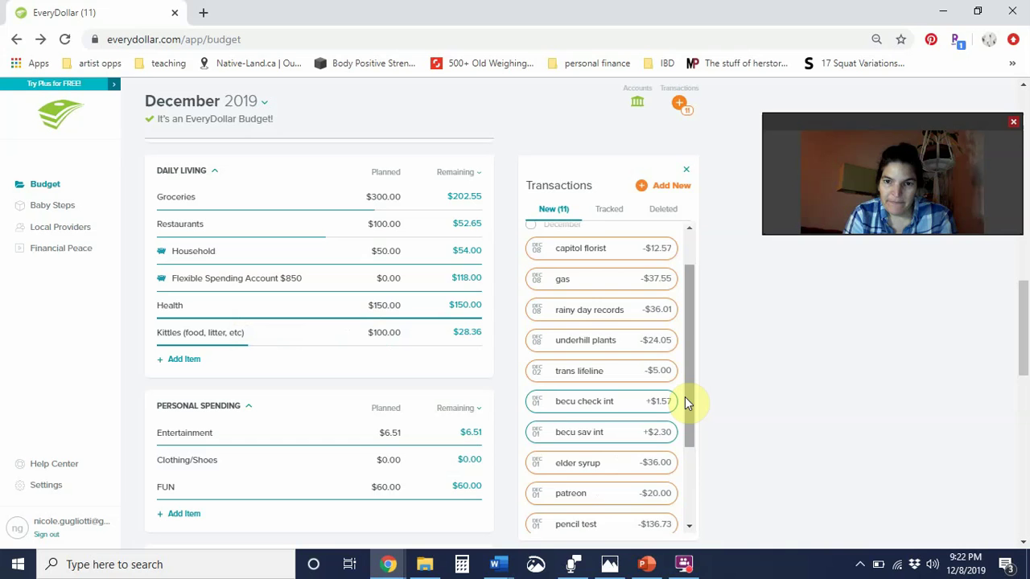
drag(685, 397, 690, 449)
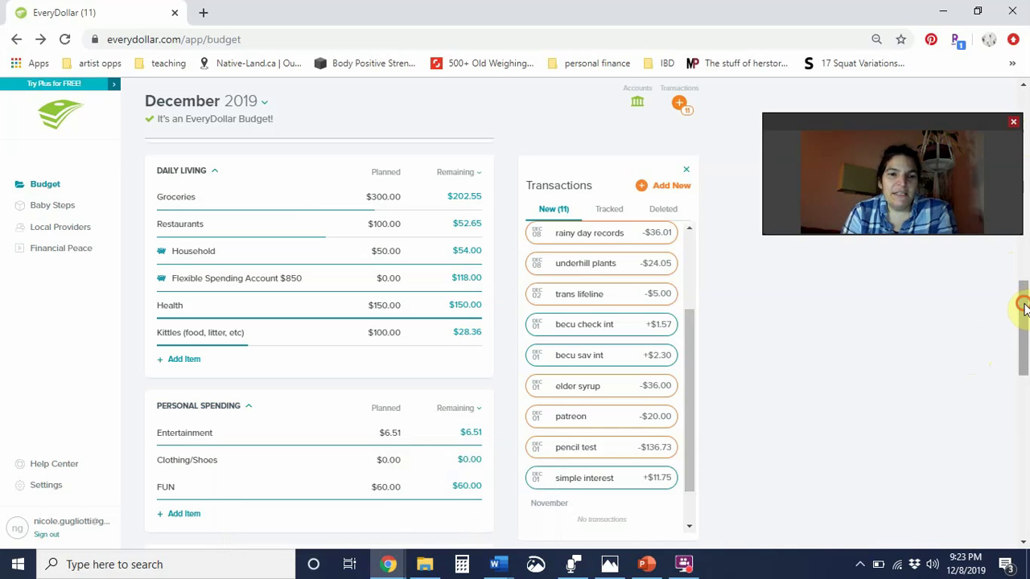
File the pencil test charge under Personal Spending's Clothing/Shoes, now at -$136.73.
mouse_move(1024, 306)
mouse_down()
mouse_move(1027, 435)
mouse_move(1018, 336)
mouse_move(1014, 346)
mouse_up()
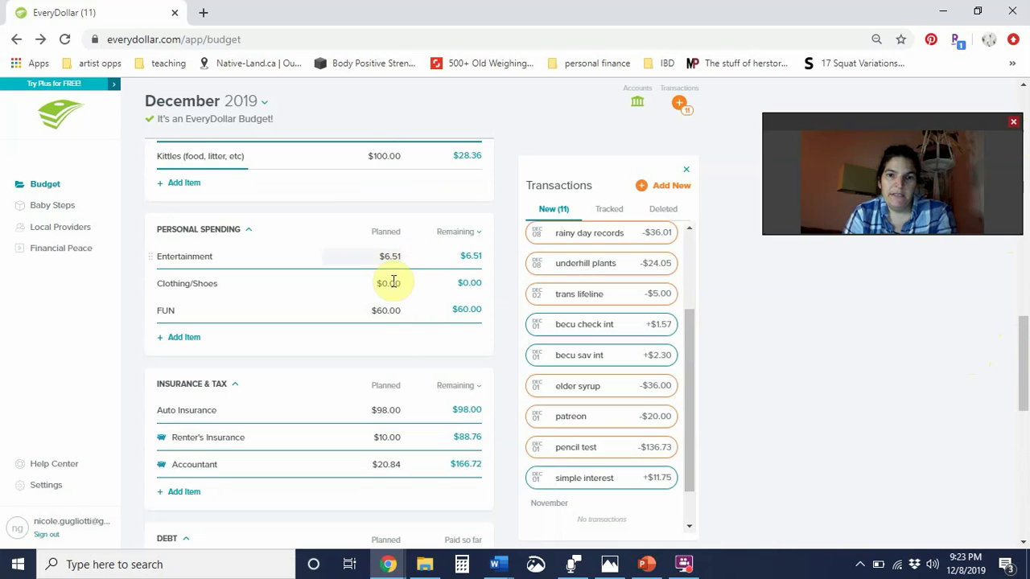
mouse_move(650, 400)
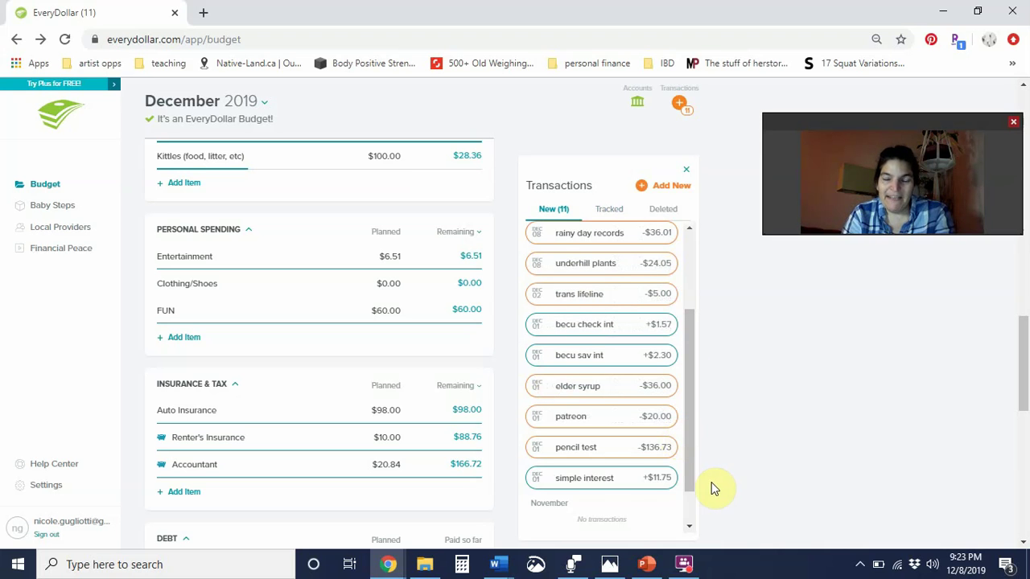
mouse_move(585, 456)
mouse_down()
mouse_move(368, 298)
mouse_move(393, 286)
mouse_up()
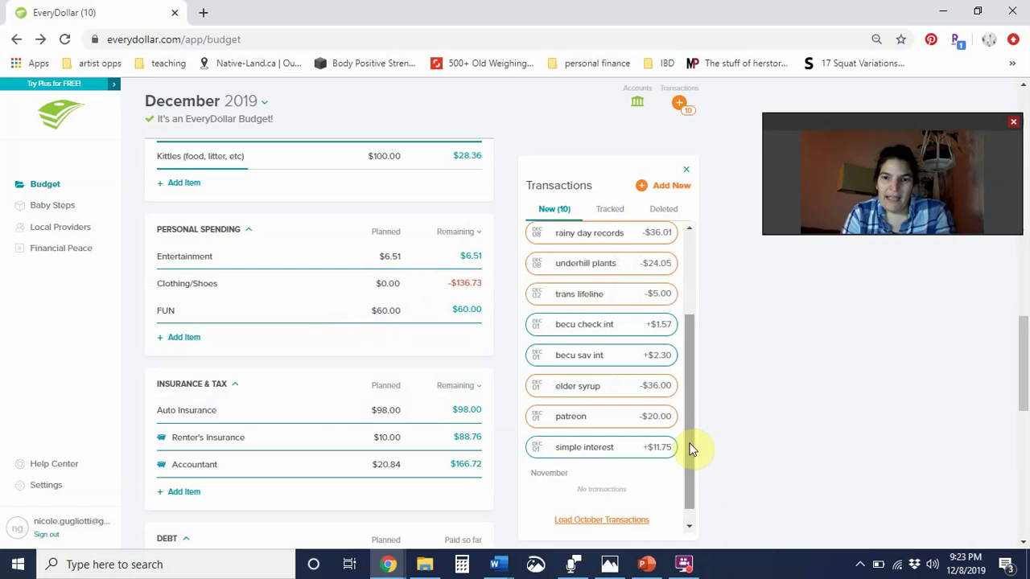
File the elder syrup purchase under Health and underhill plants under Household.
drag(690, 449, 689, 442)
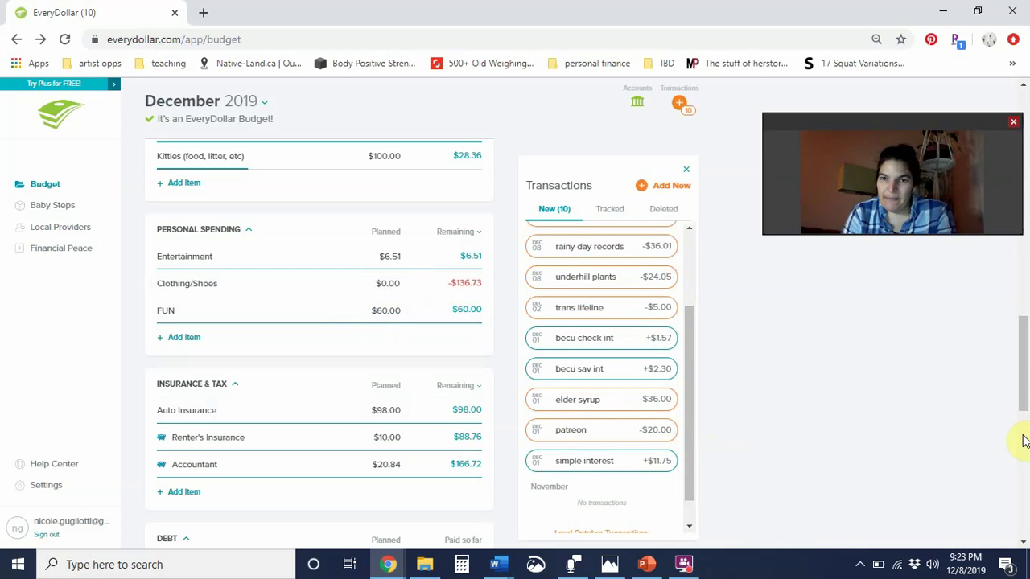
drag(1025, 390, 1020, 328)
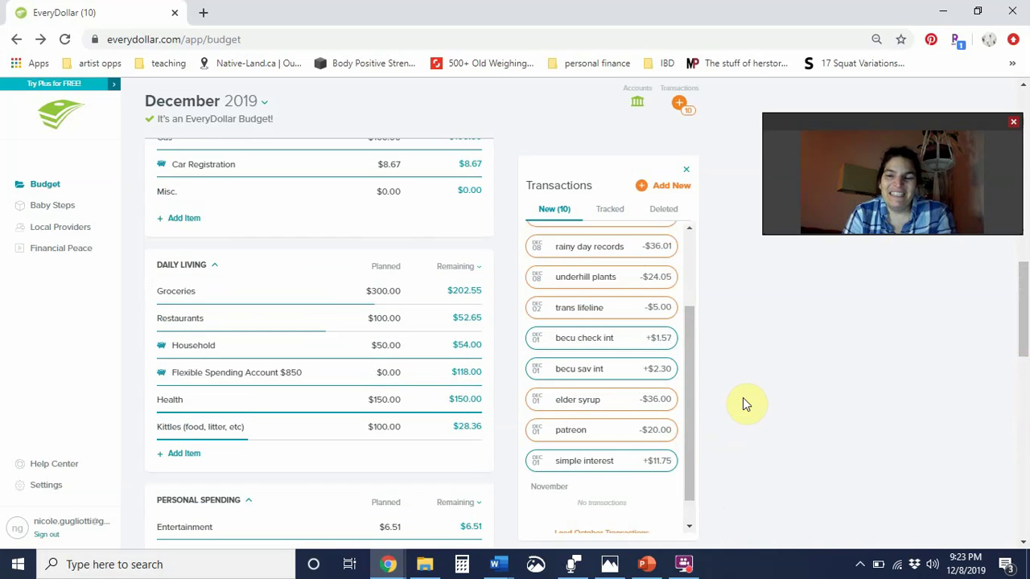
mouse_move(616, 400)
mouse_down()
mouse_move(253, 410)
mouse_move(297, 397)
mouse_up()
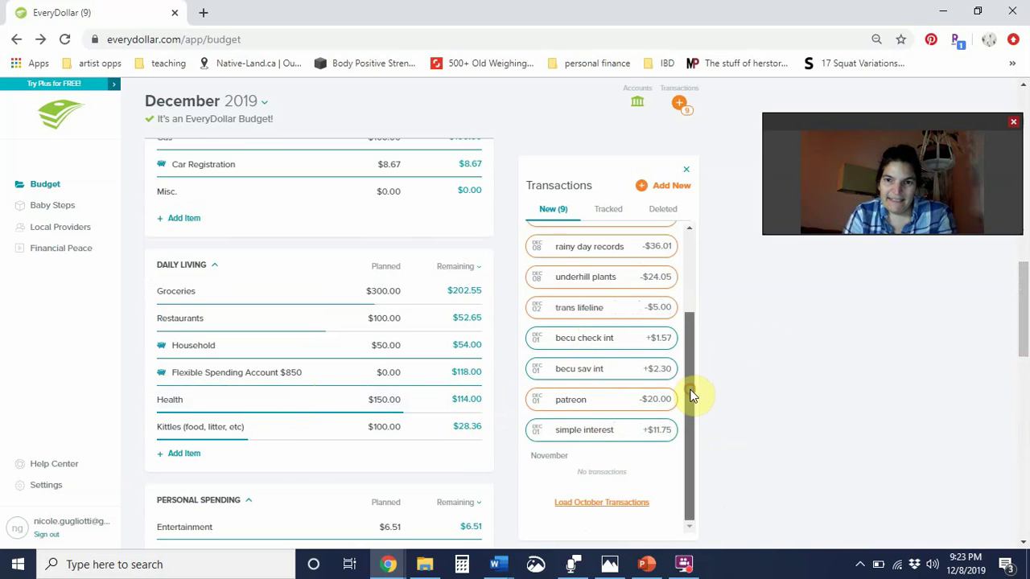
drag(692, 396, 687, 365)
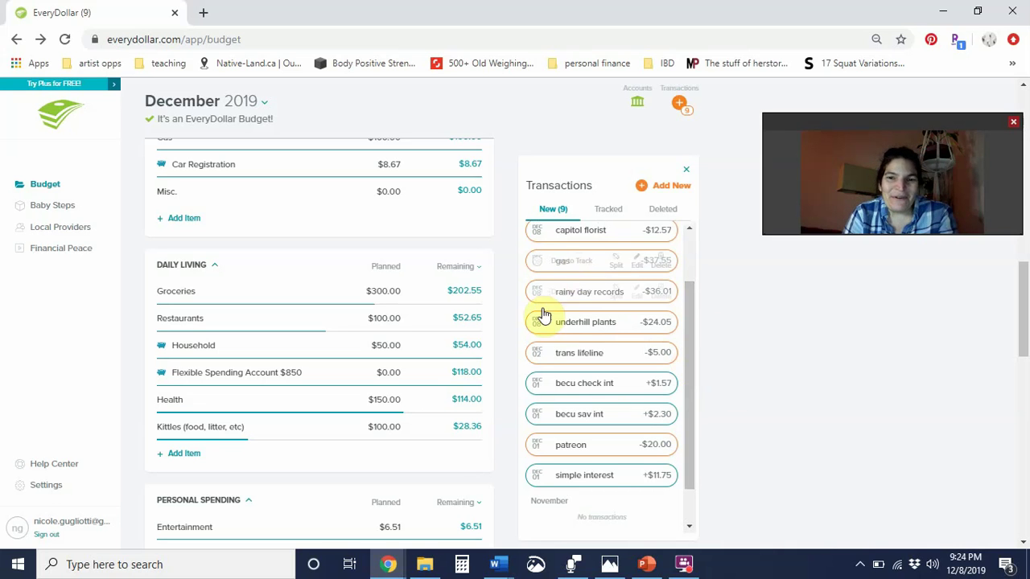
drag(588, 333, 282, 348)
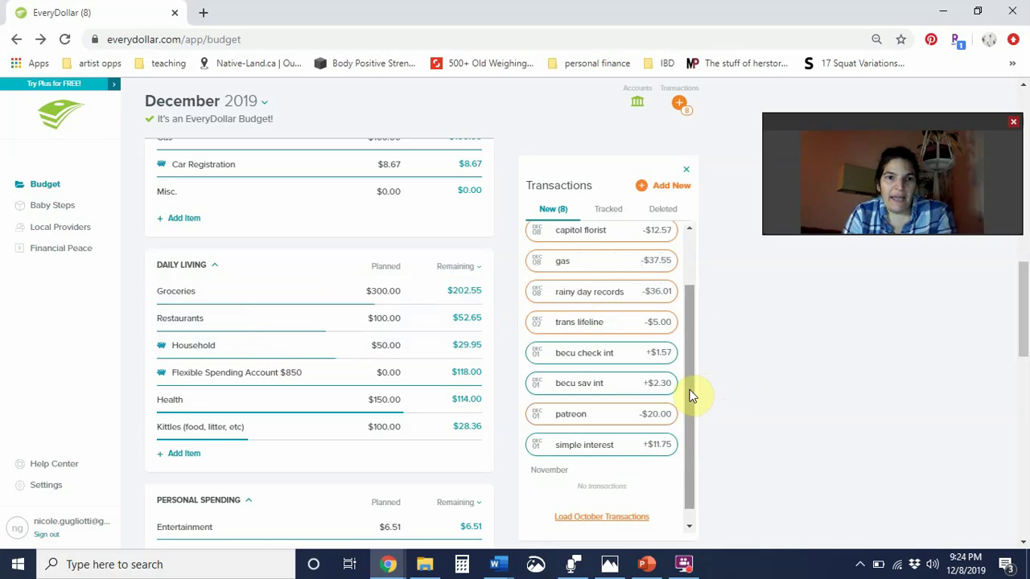
Track the $37.55 gas charge under Transportation > Gas, leaving $62.45 remaining.
drag(1021, 304, 1021, 290)
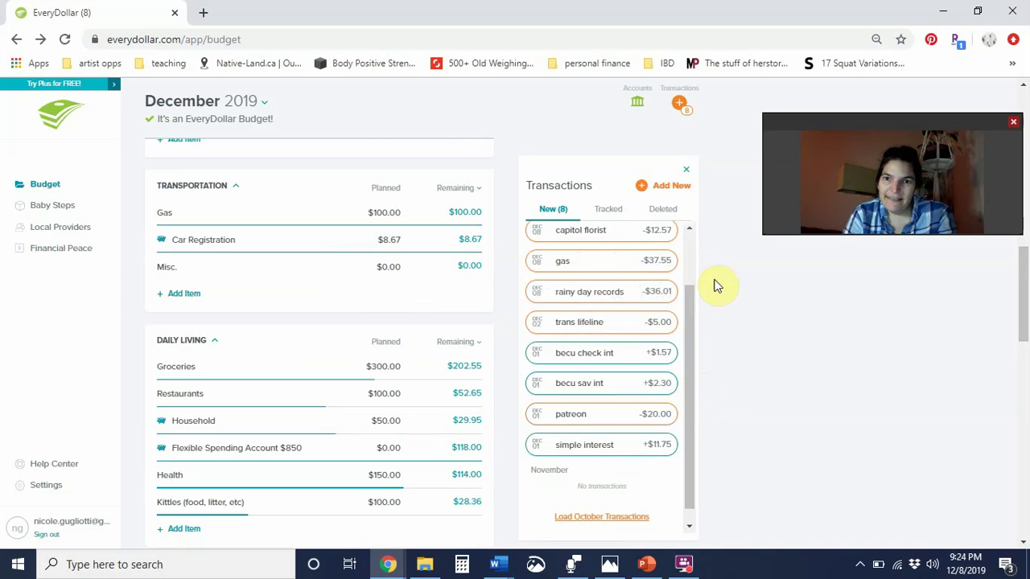
mouse_move(642, 264)
drag(641, 264, 311, 216)
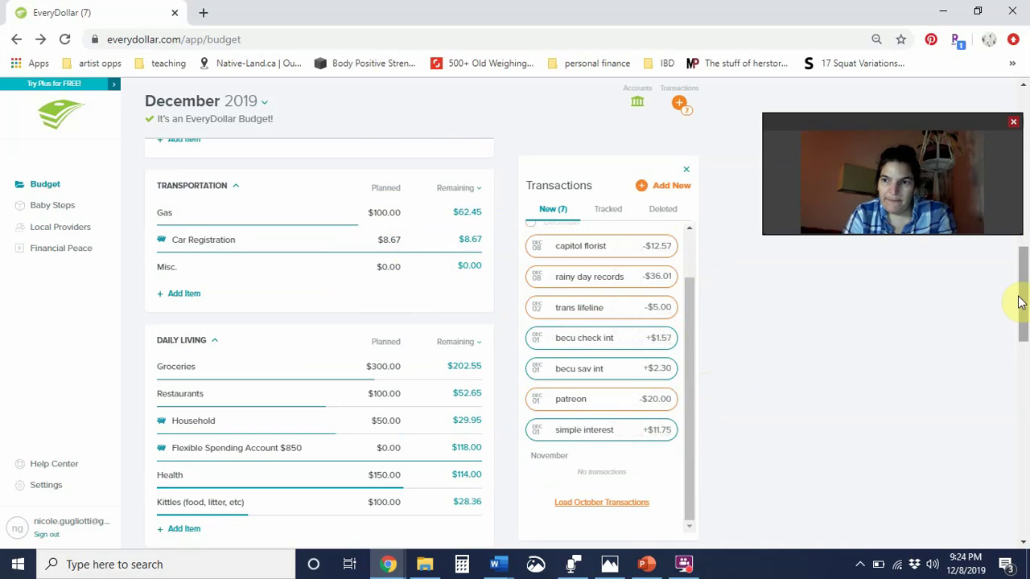
drag(1027, 314, 1025, 478)
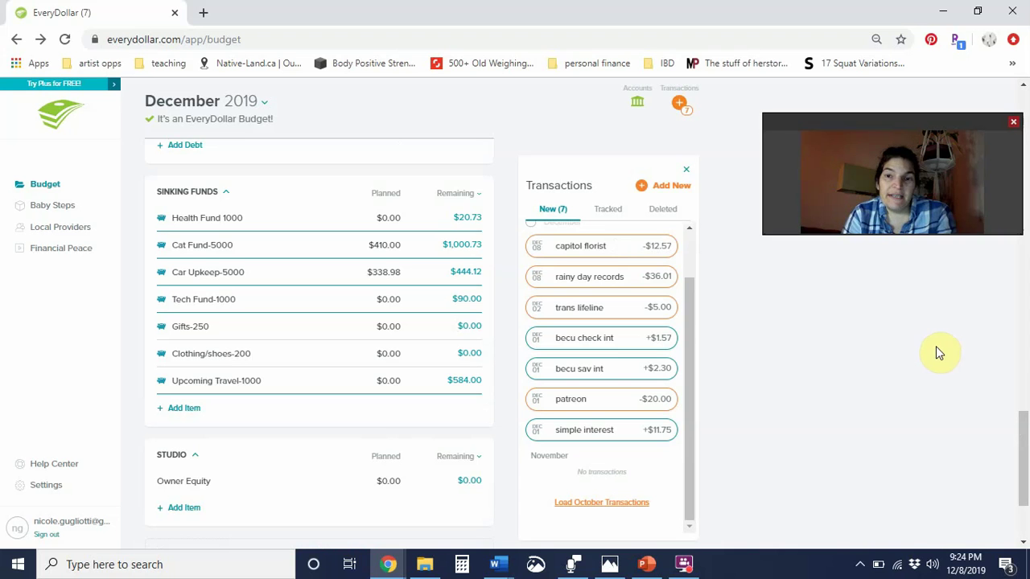
Assign rainy day records and capitol florist to the Upcoming Travel-1000 sinking fund, leaving $535.42.
drag(593, 285, 287, 388)
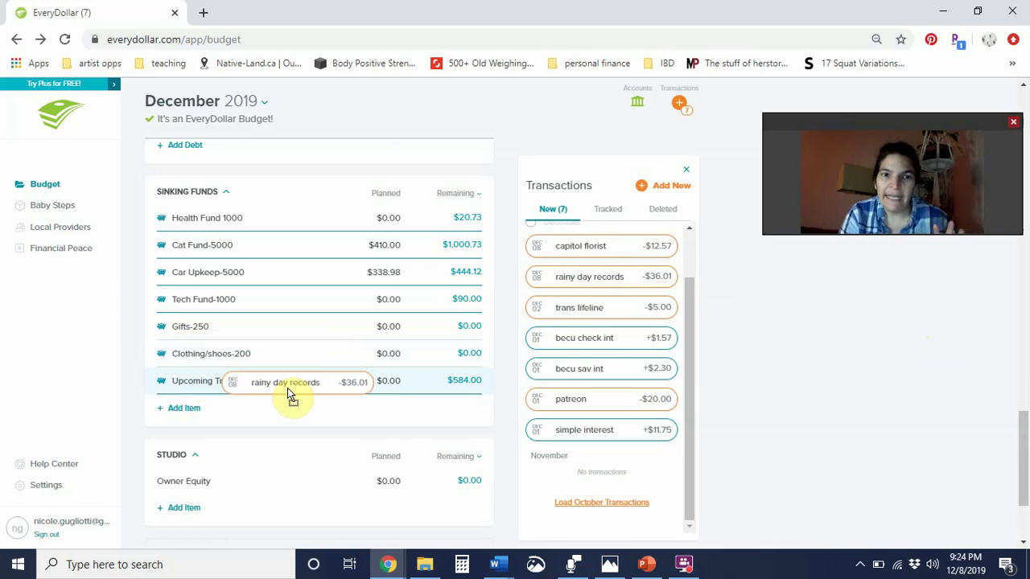
drag(287, 388, 288, 388)
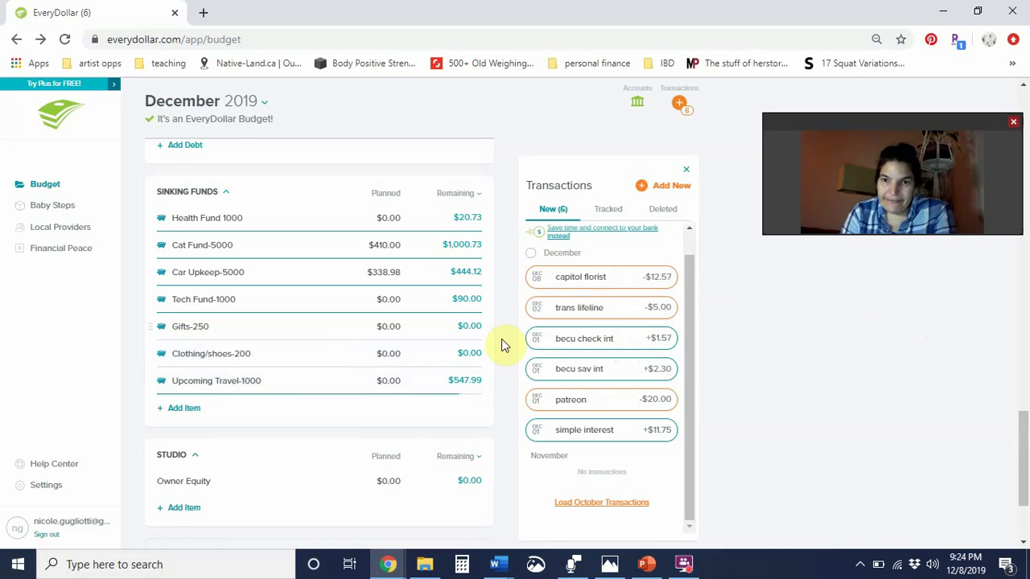
mouse_move(636, 321)
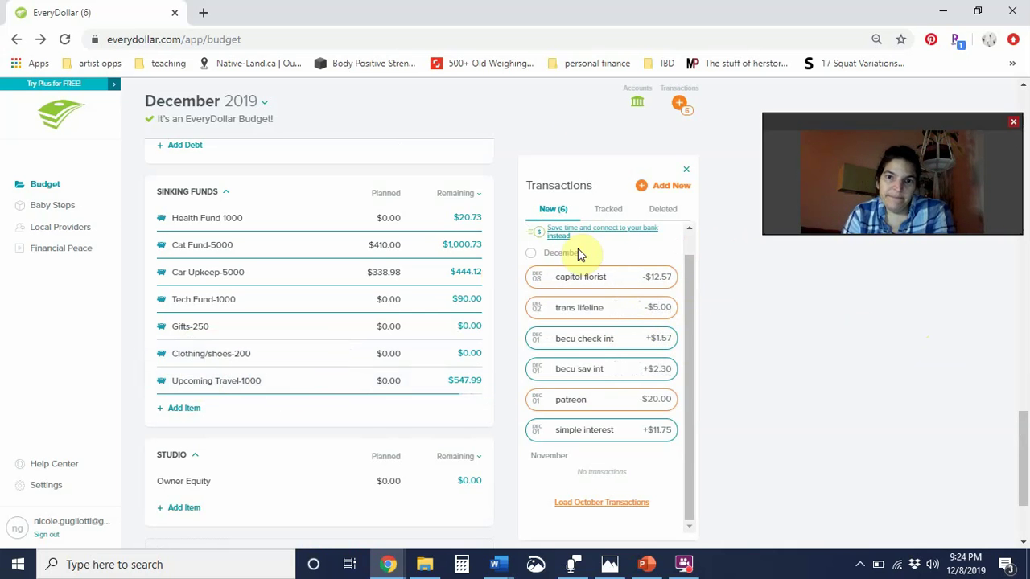
mouse_move(575, 277)
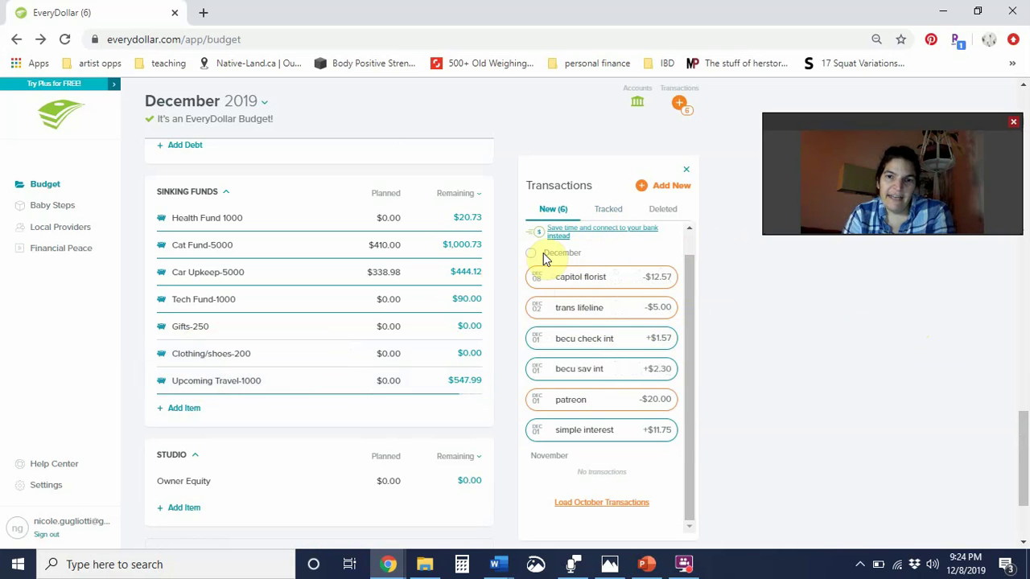
drag(545, 285, 241, 385)
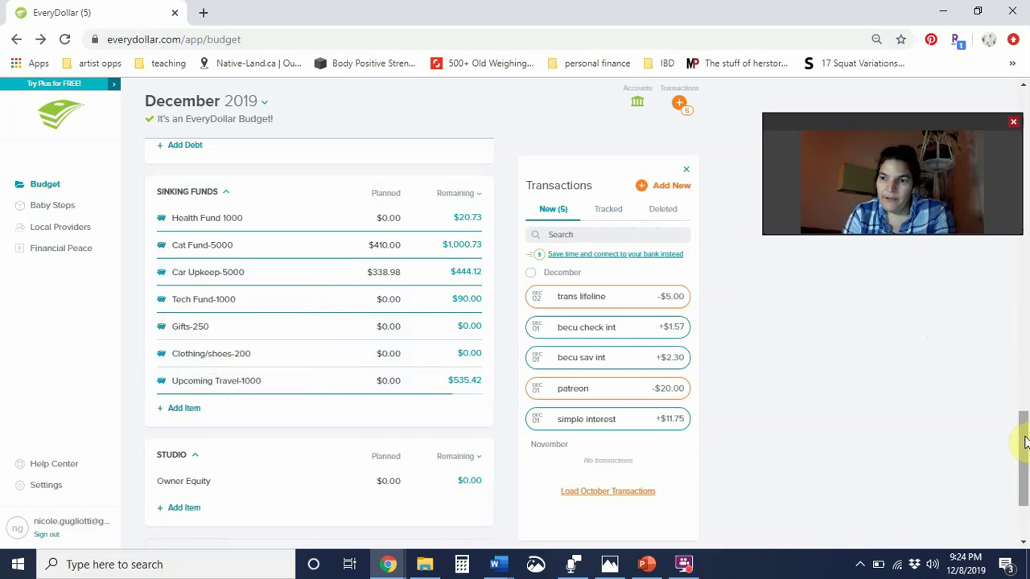
drag(1025, 432, 1027, 117)
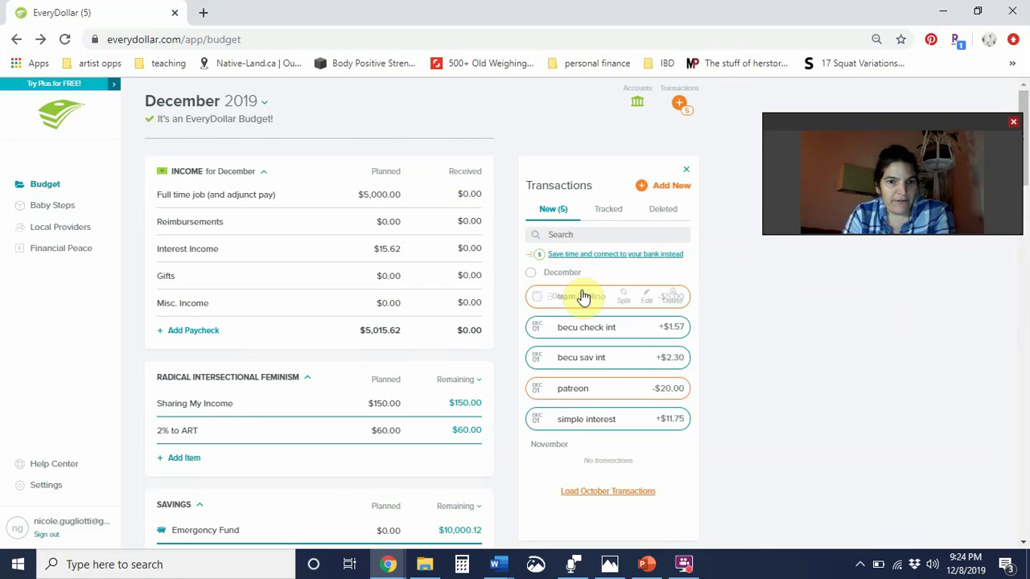
Assign trans lifeline and patreon to Sharing My Income, and the three interest deposits to Interest Income.
drag(582, 295, 230, 402)
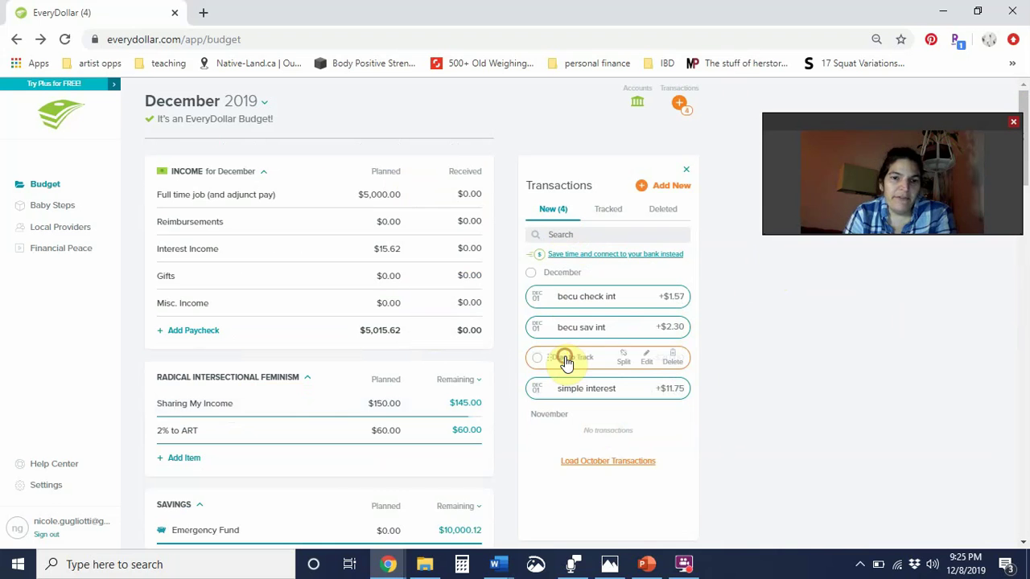
drag(566, 359, 274, 406)
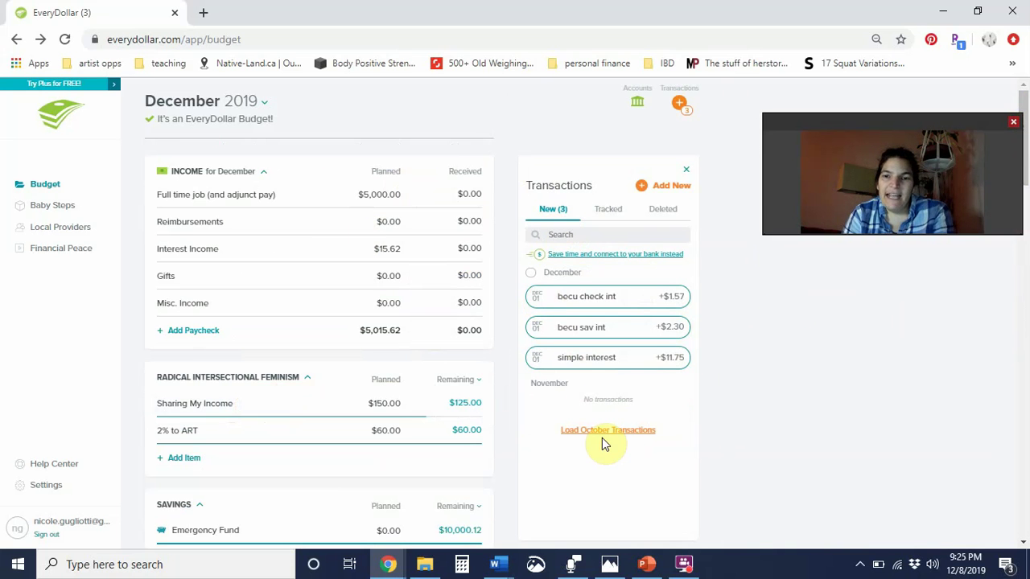
drag(568, 362, 366, 259)
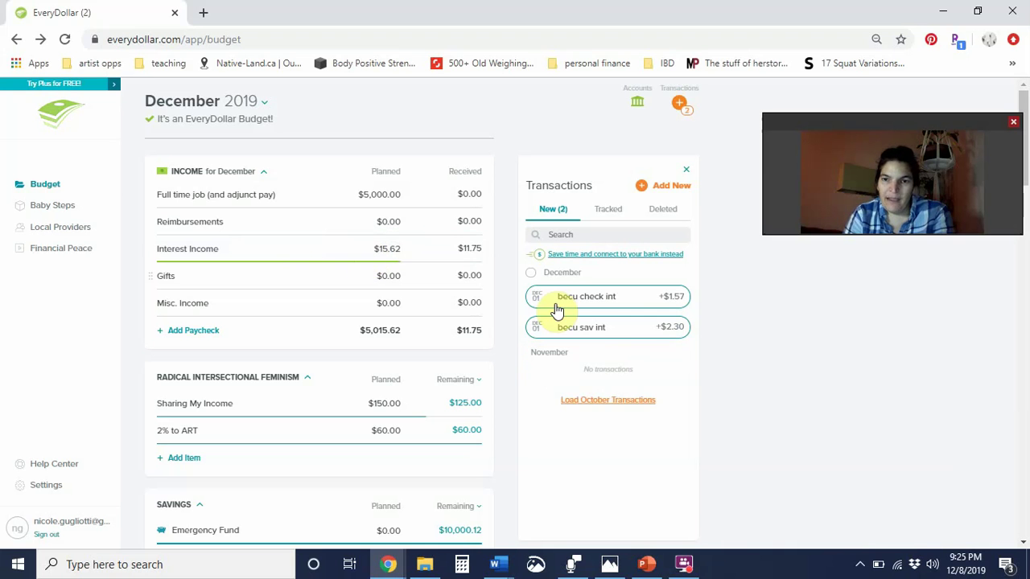
drag(570, 332, 366, 255)
drag(584, 298, 387, 254)
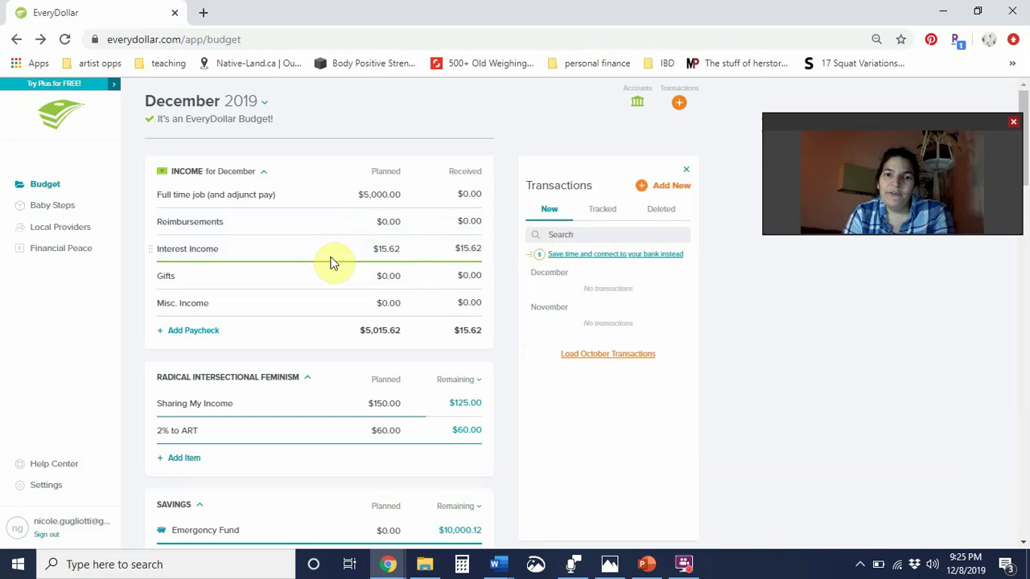